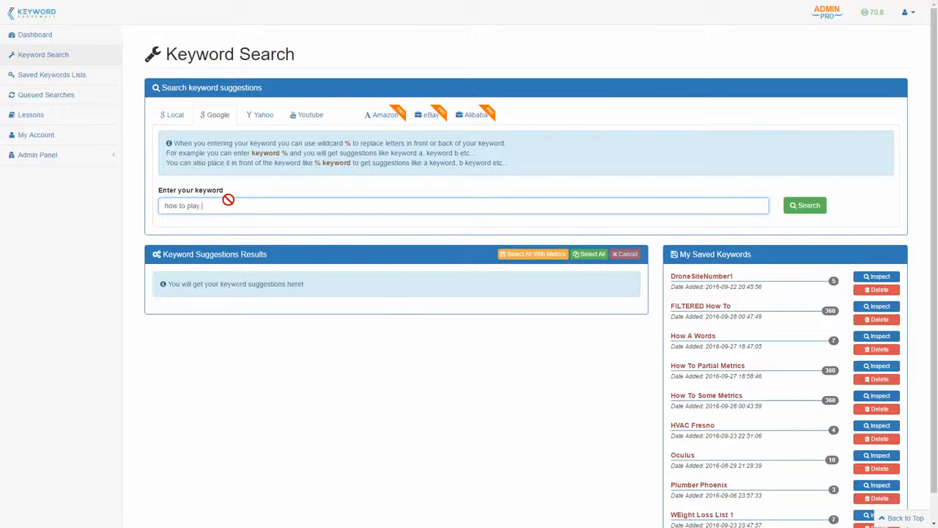
- Run the Google keyword suggestion search for "how to play" and look over the suggestions
key("Return")
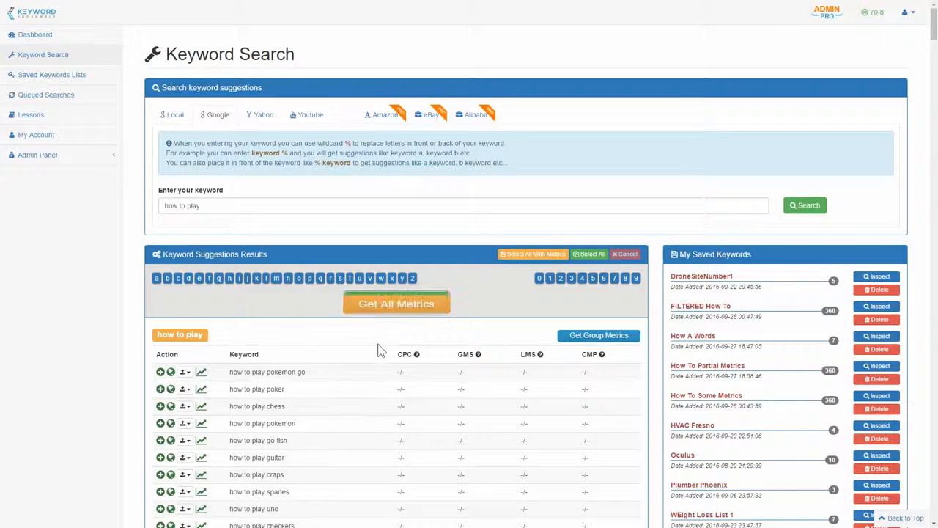
scroll(379, 344, "down", 3)
scroll(379, 350, "up", 3)
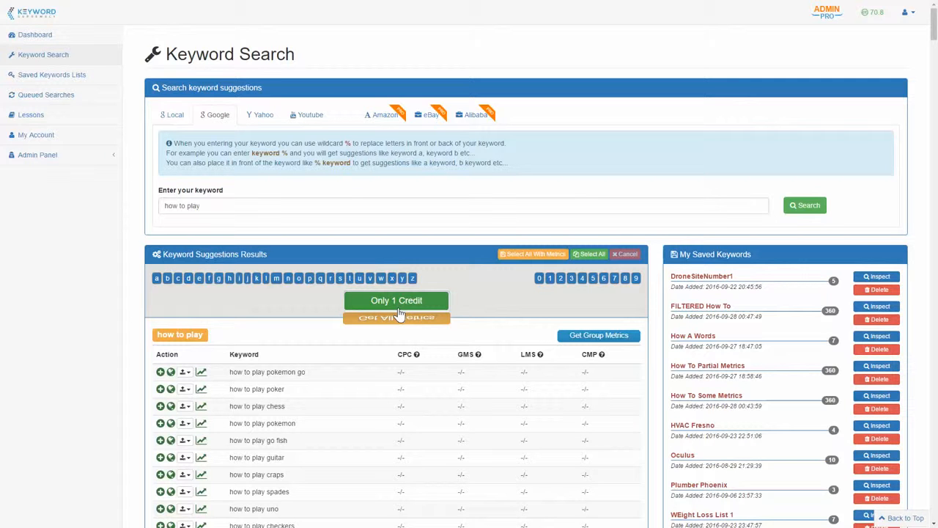
- Submit all the "how to play" suggestions for metrics analysis and dismiss the confirmation
mouse_move(875, 21)
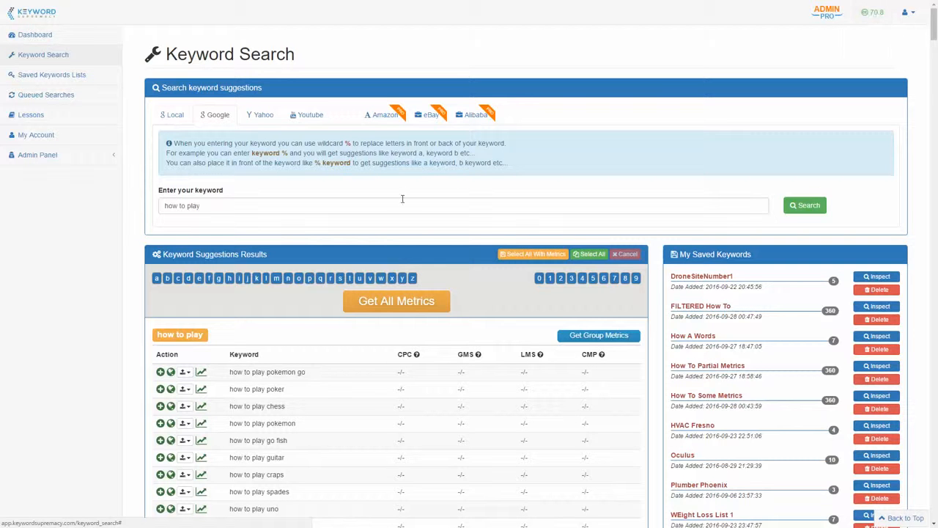
left_click(402, 304)
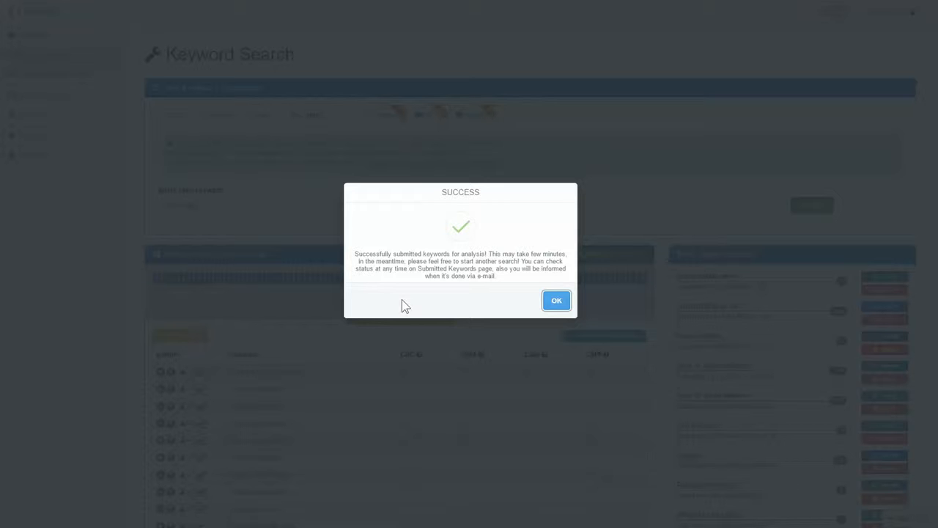
left_click(546, 302)
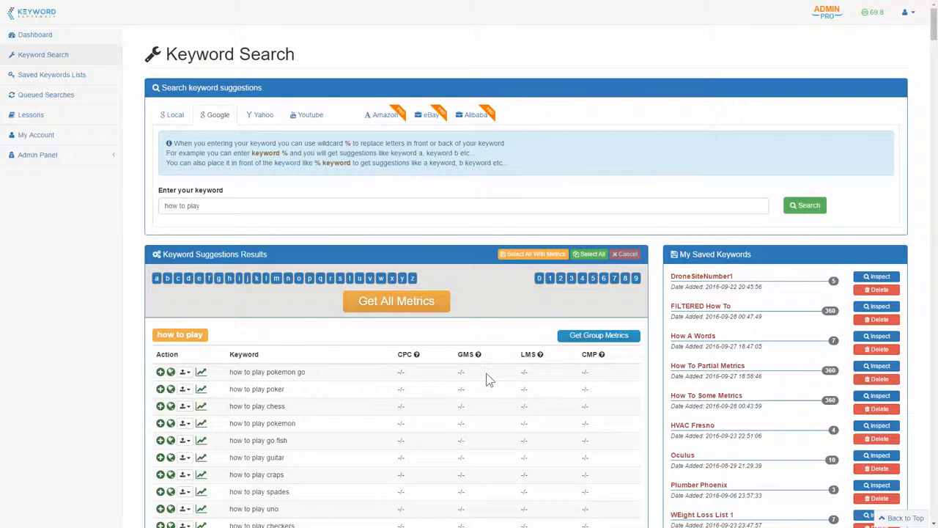
- Get the group metrics for the "how to play c" keyword group and dismiss the save reminder
scroll(487, 376, "down", 6)
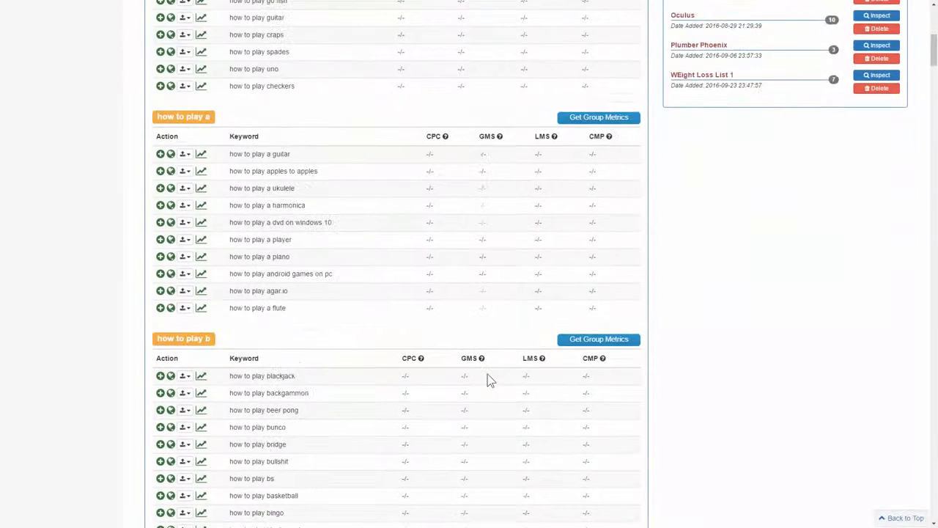
scroll(487, 374, "down", 2)
scroll(371, 299, "down", 2)
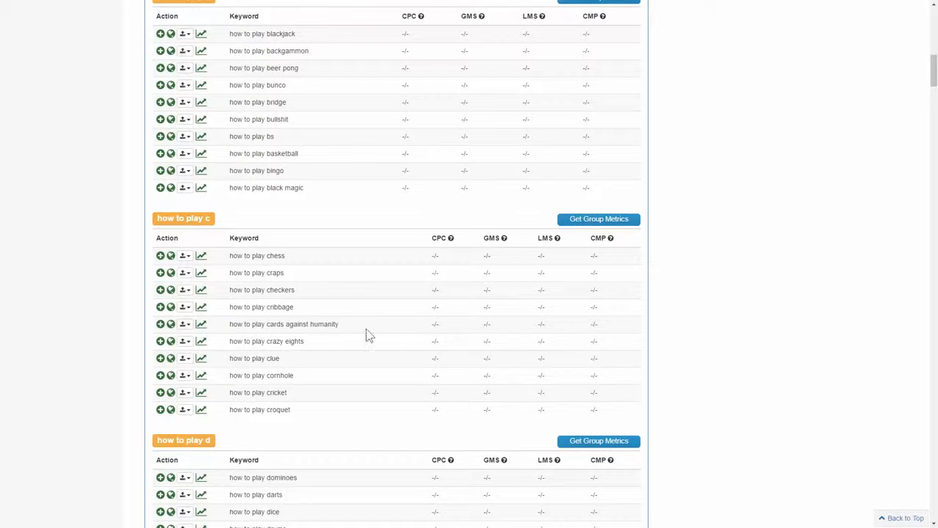
left_click(599, 220)
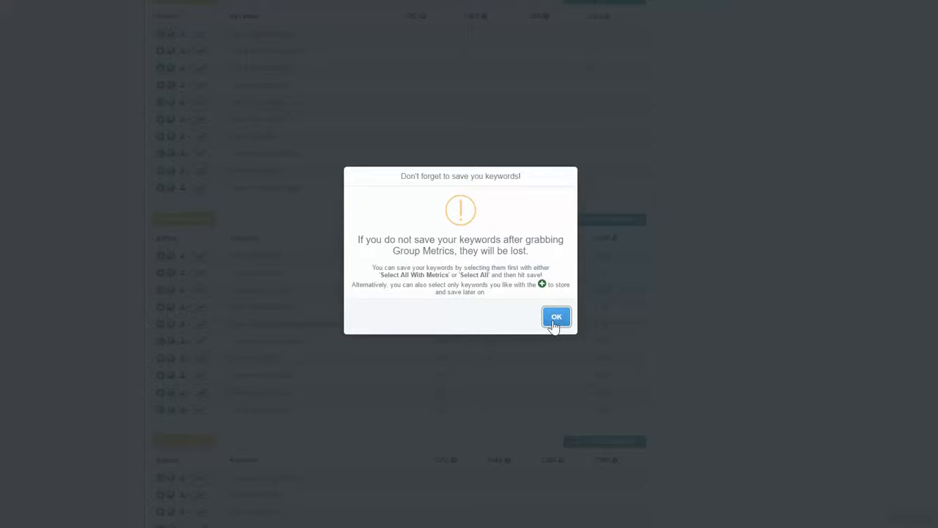
left_click(556, 319)
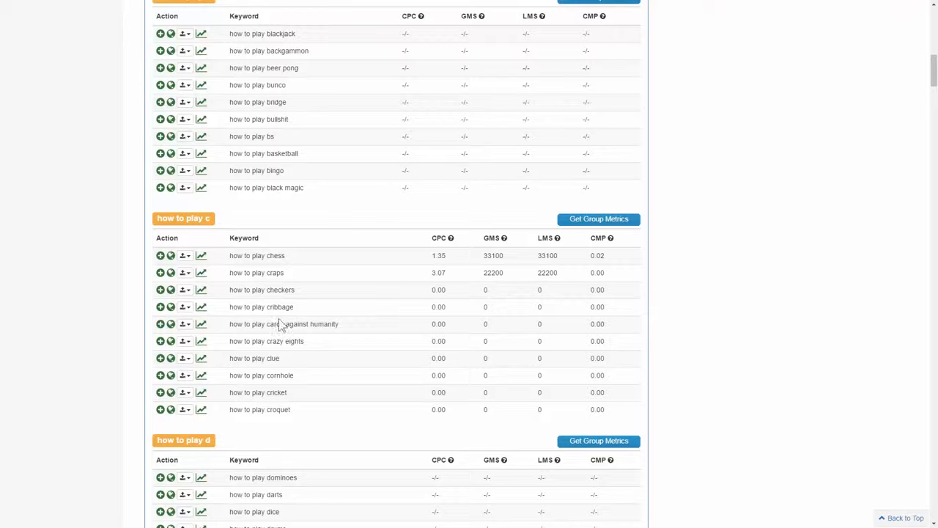
- Add "how to play chess", "how to play checkers" and "how to play cards against humanity" to the selection, then move and enlarge the Selected Keywords box
left_click(159, 257)
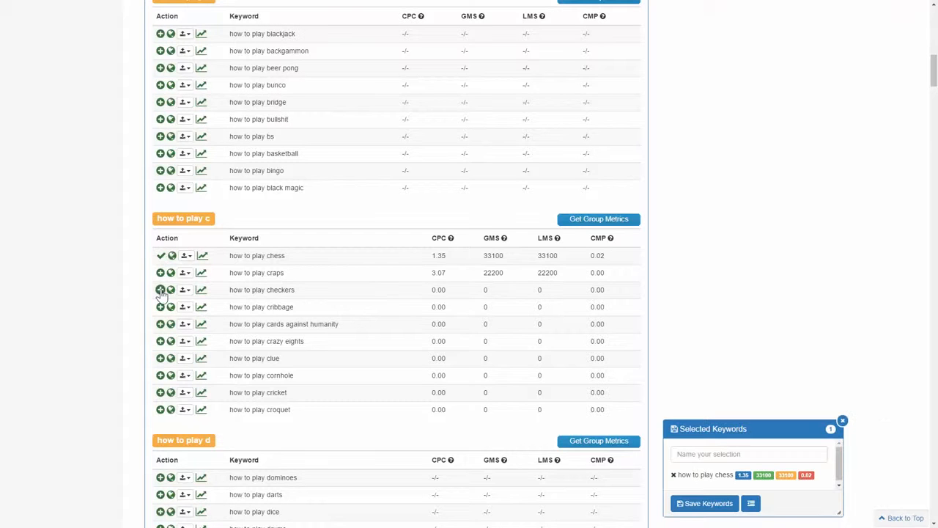
left_click(160, 289)
left_click(160, 324)
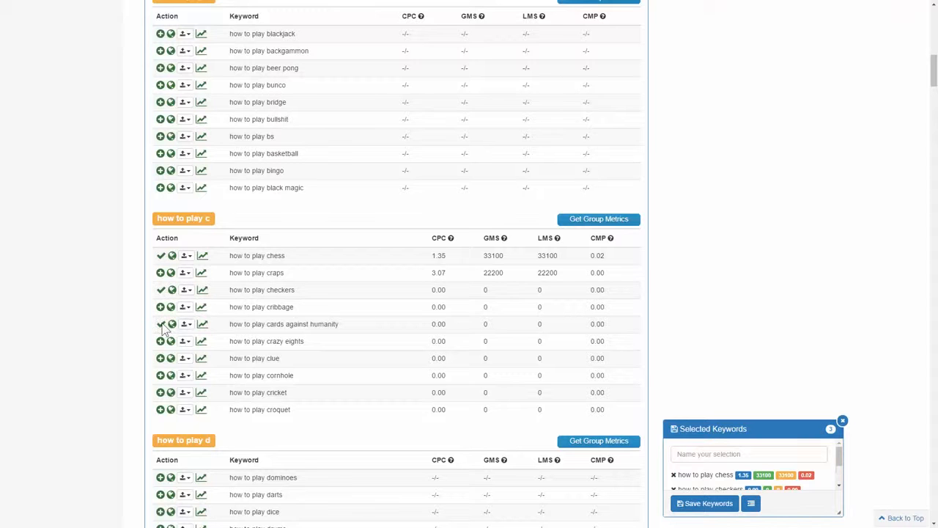
left_click_drag(748, 429, 755, 96)
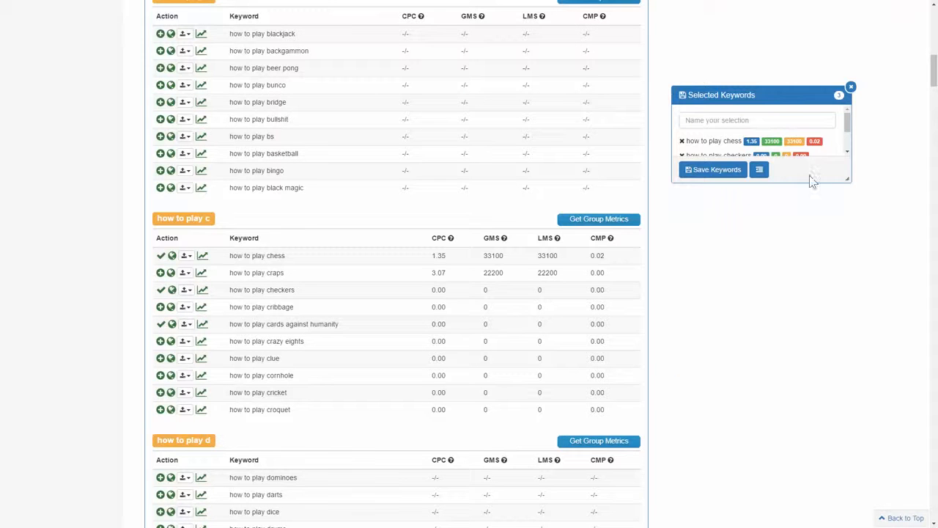
left_click_drag(842, 183, 853, 298)
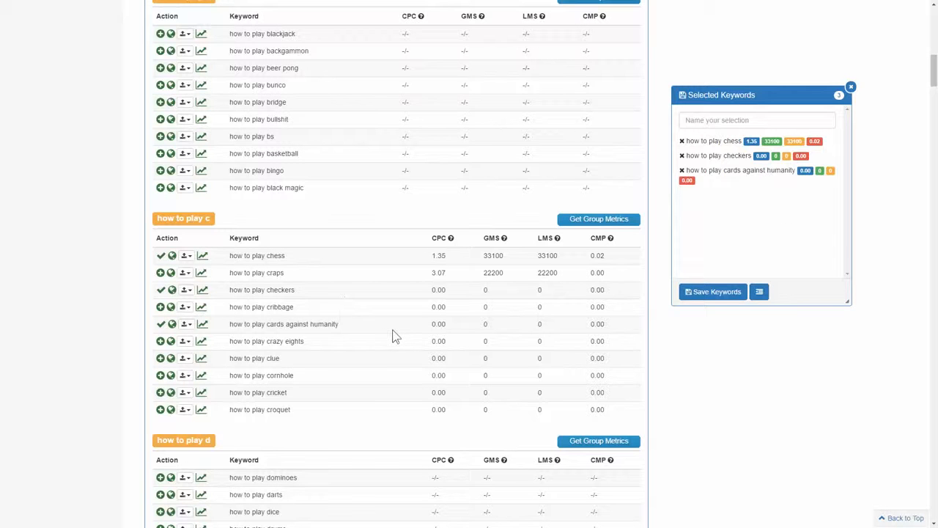
- Add all suggestions that have metrics to the selected keywords
scroll(392, 335, "up", 3)
scroll(394, 335, "up", 6)
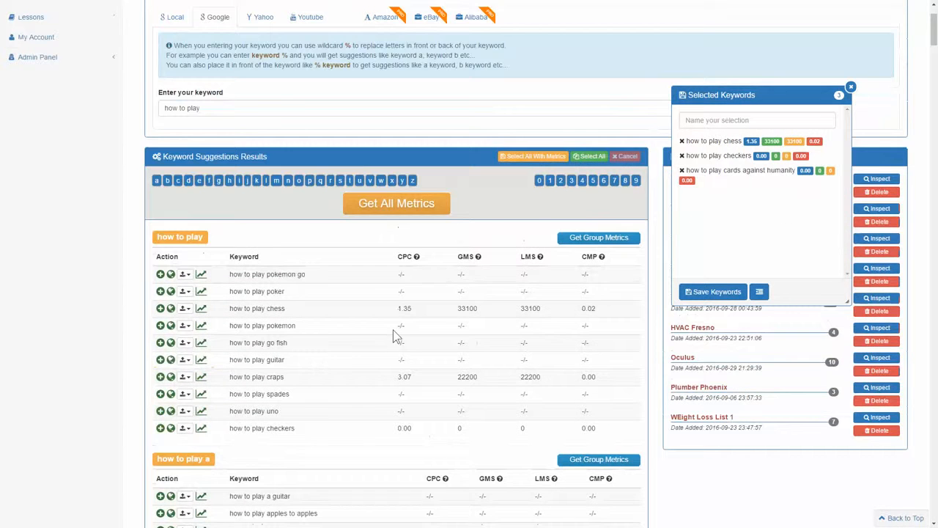
left_click(540, 162)
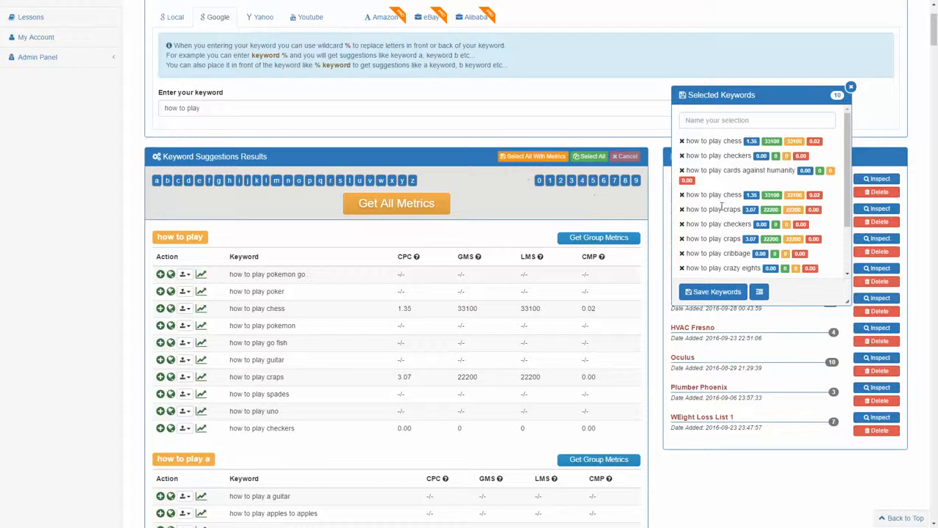
- Name the keyword selection "How To Play Oct 7", save it and dismiss the confirmation
scroll(538, 329, "down", 3)
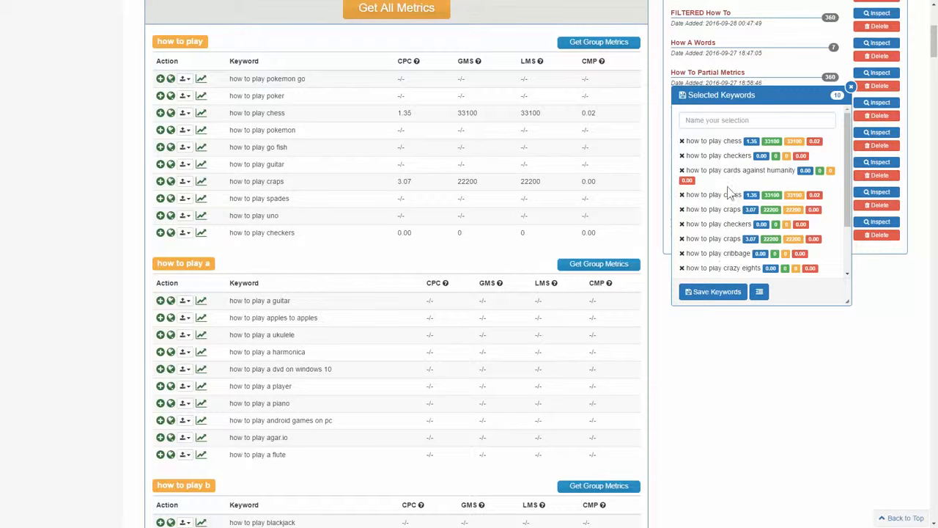
left_click(732, 125)
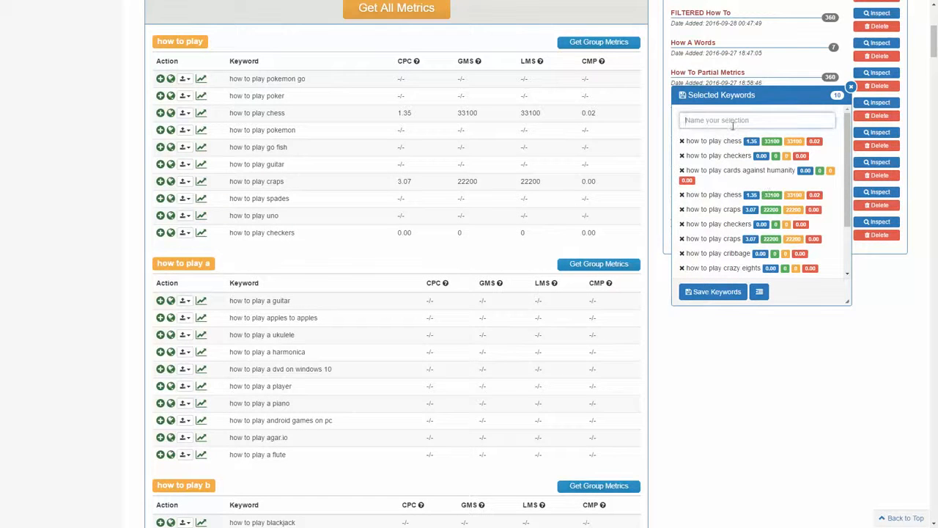
type("How To Play Cat 7")
left_click_drag(746, 122, 690, 115)
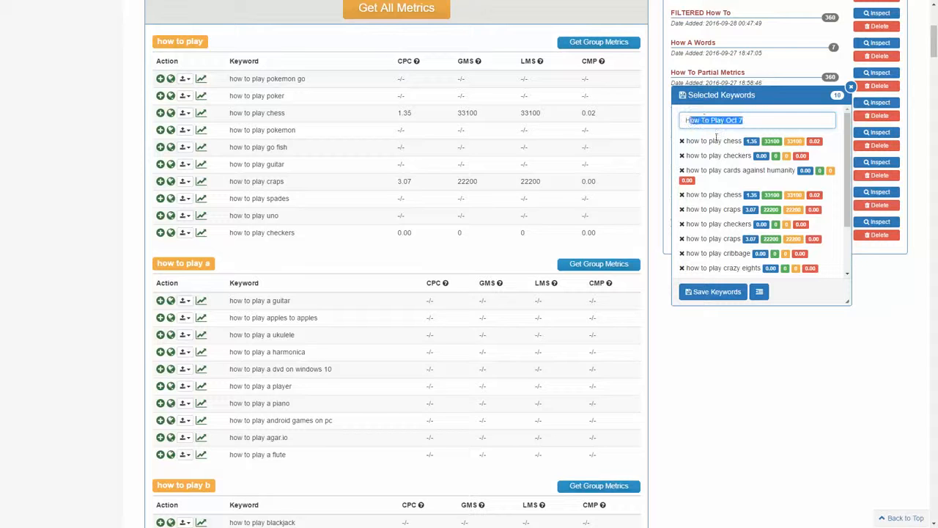
left_click(712, 293)
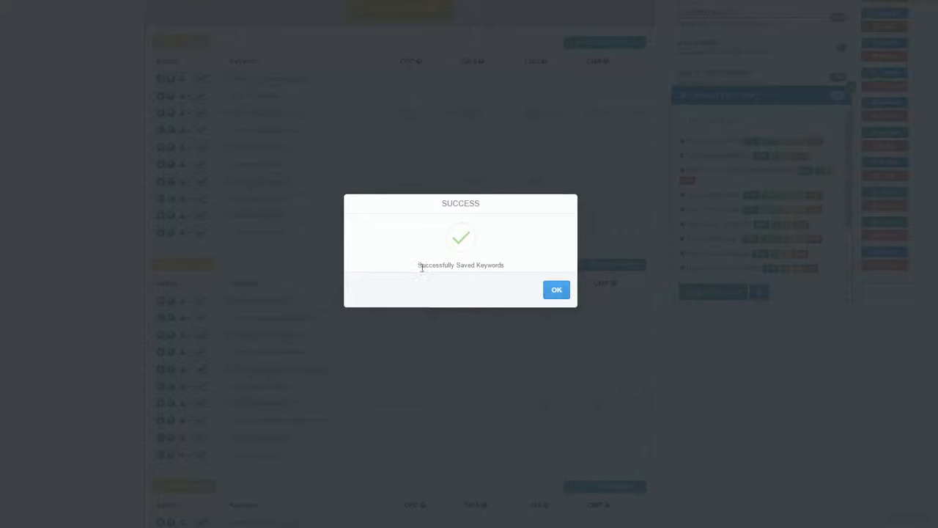
left_click_drag(419, 266, 520, 269)
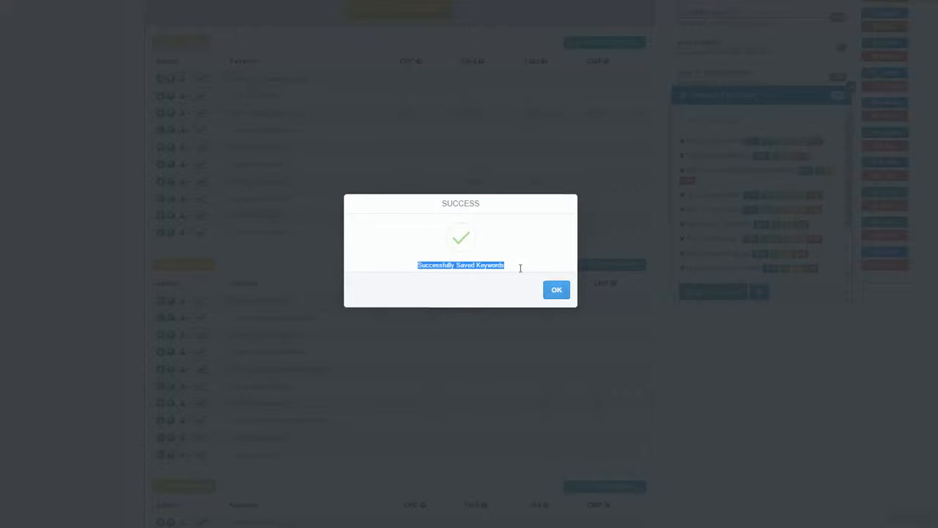
left_click(556, 290)
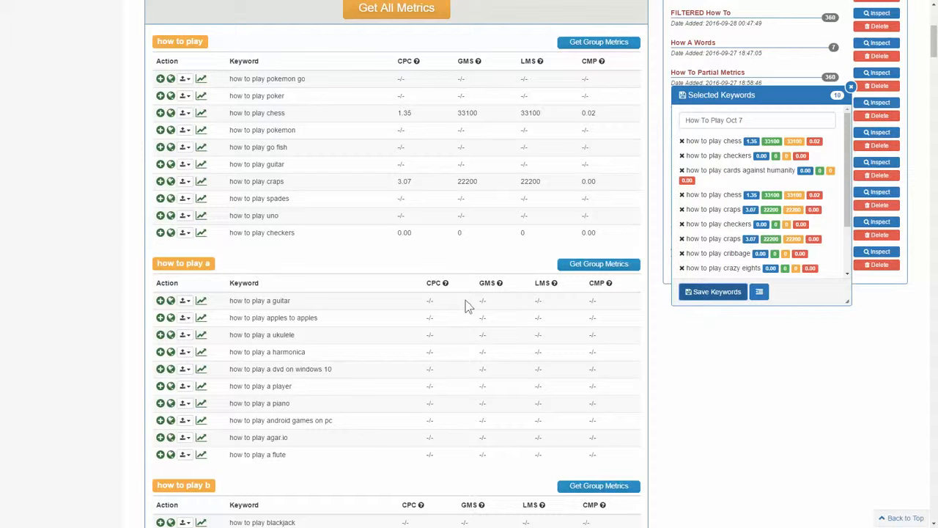
- Close the Selected Keywords box and return to the start of the Keyword Search page
left_click(584, 267)
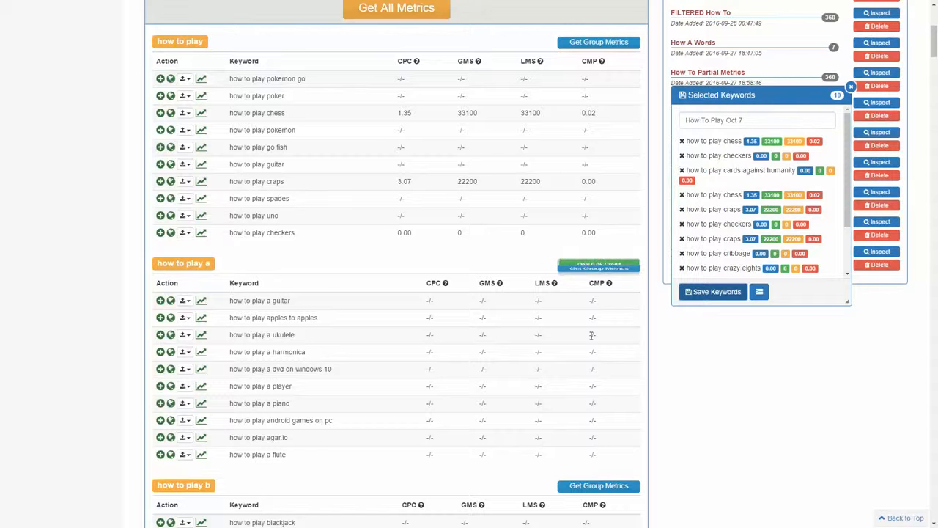
scroll(472, 340, "down", 6)
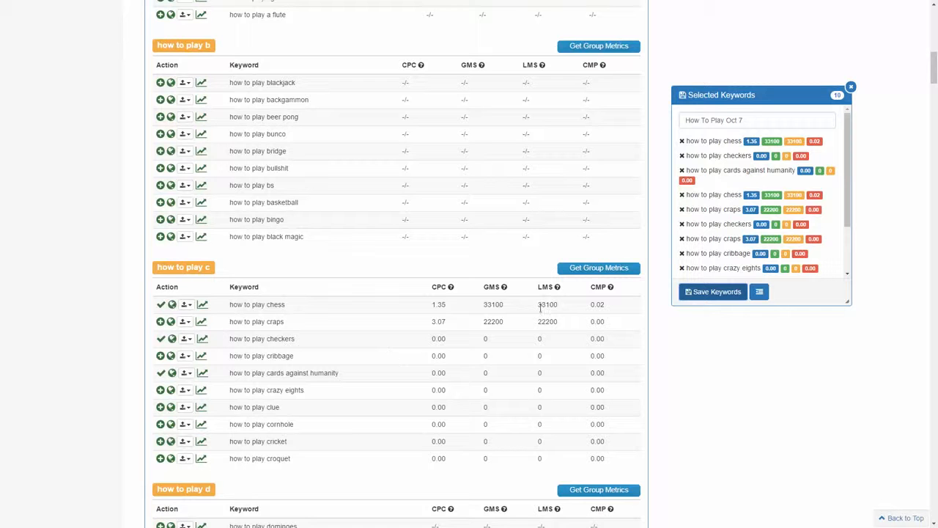
left_click(599, 276)
scroll(484, 312, "up", 10)
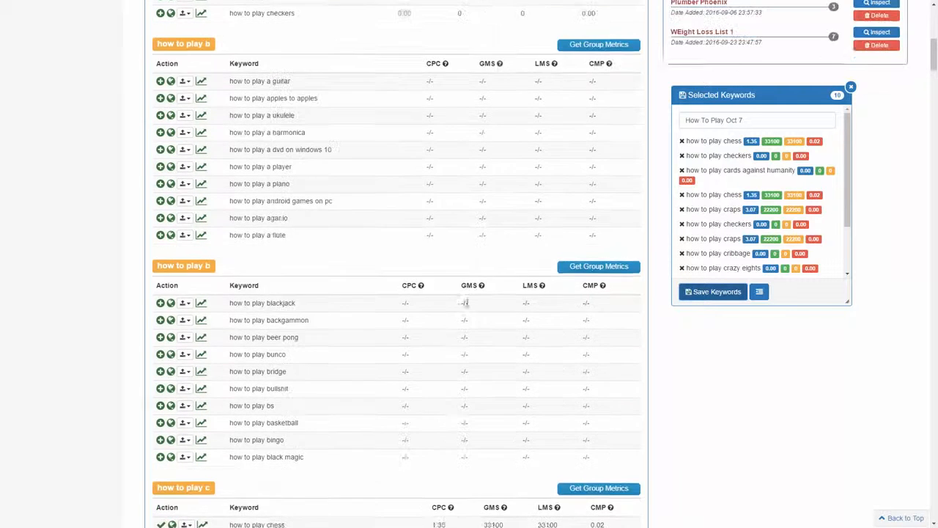
scroll(469, 310, "up", 1)
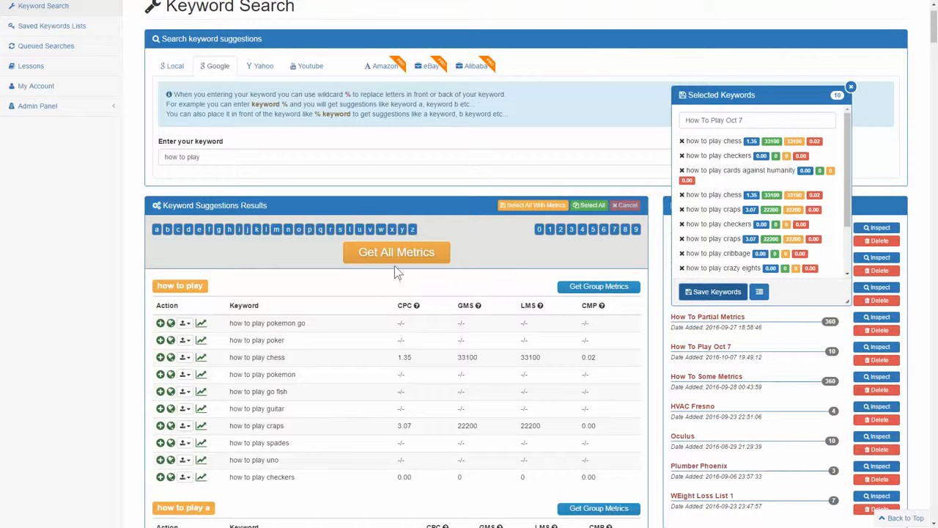
left_click(851, 88)
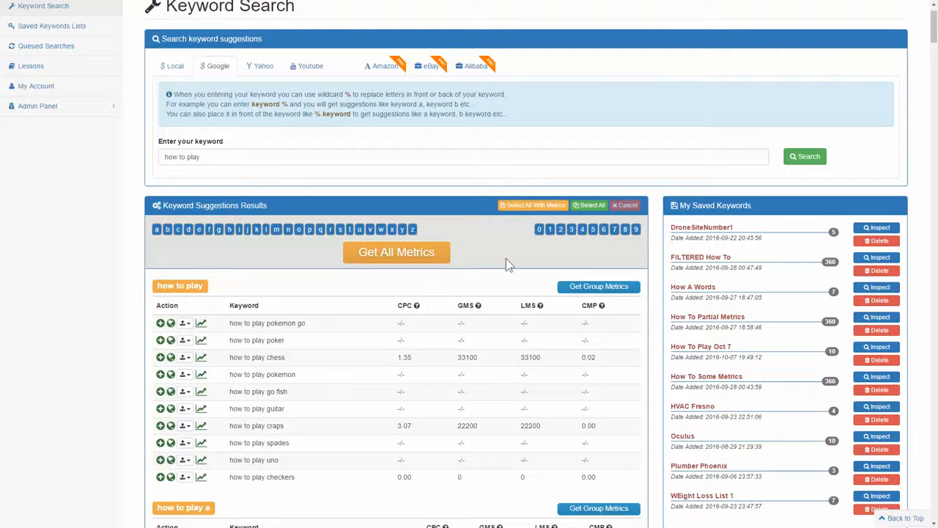
scroll(485, 342, "up", 1)
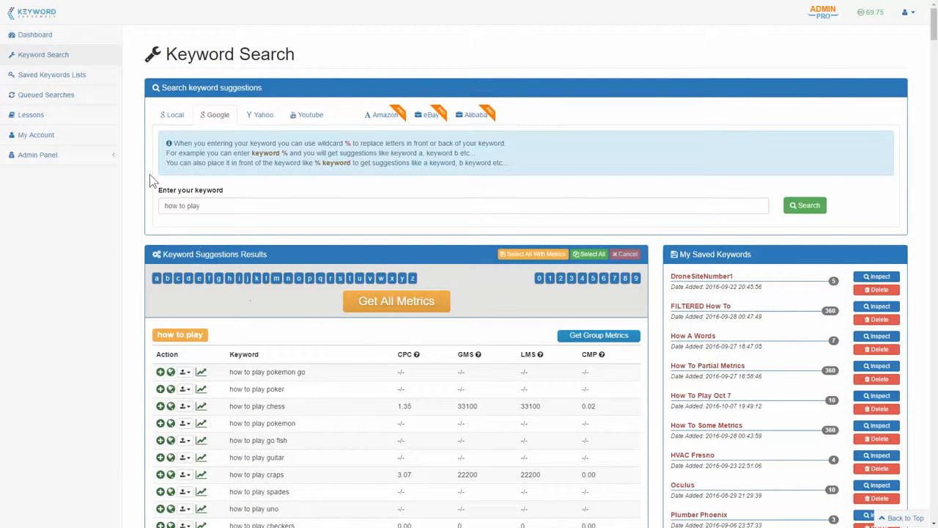
- Open the queued searches history and view the keyword metrics of the completed "how to play" search
left_click(43, 103)
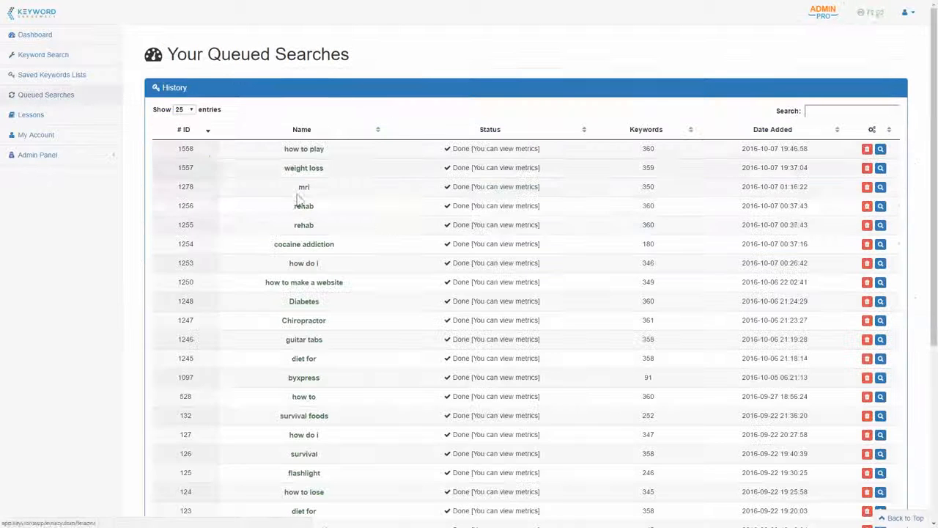
scroll(410, 252, "down", 5)
scroll(419, 278, "up", 4)
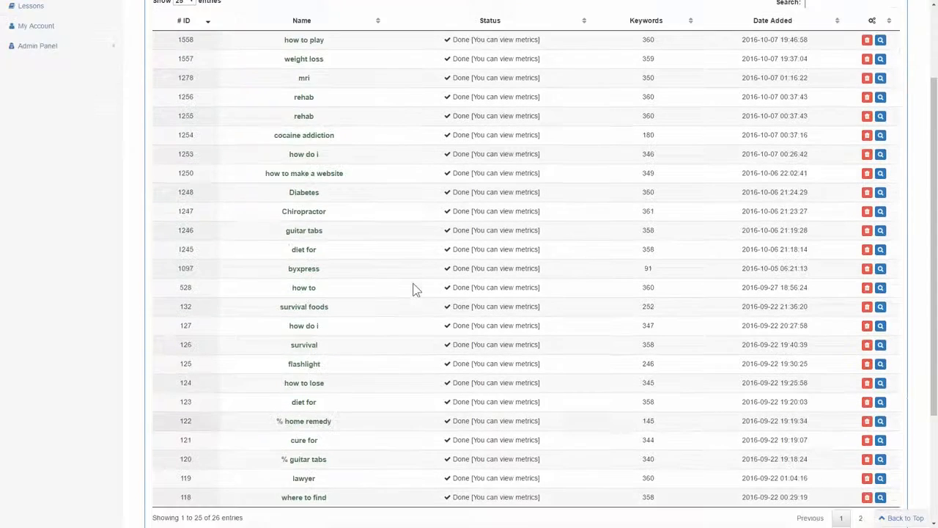
scroll(404, 286, "up", 1)
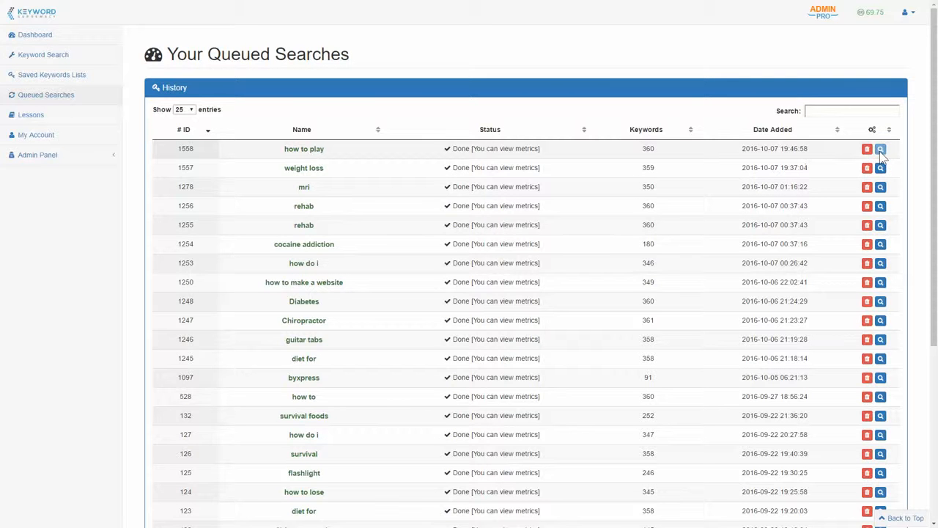
scroll(625, 249, "down", 2)
scroll(624, 248, "down", 8)
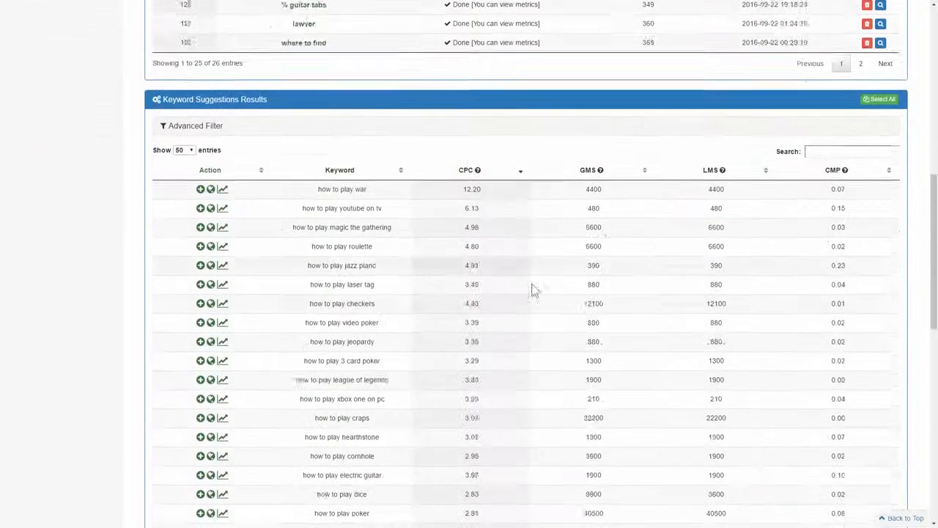
scroll(528, 239, "up", 10)
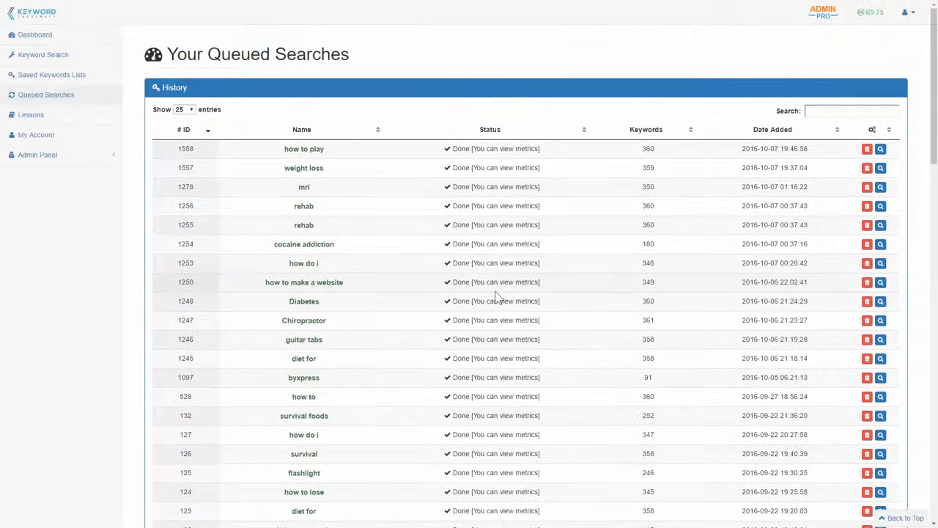
- Set up a local keyword search for "hvac" in the province of Alberta on the Keyword Search page
left_click(50, 57)
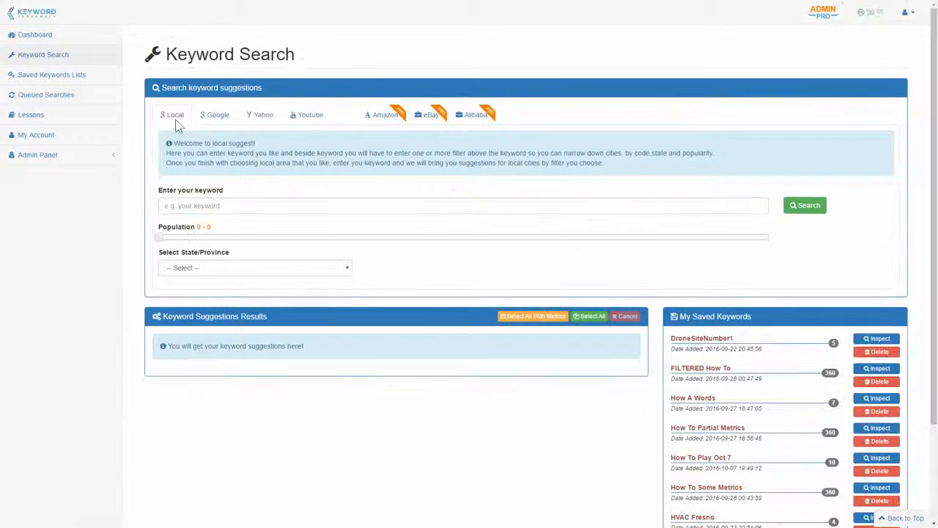
left_click(240, 211)
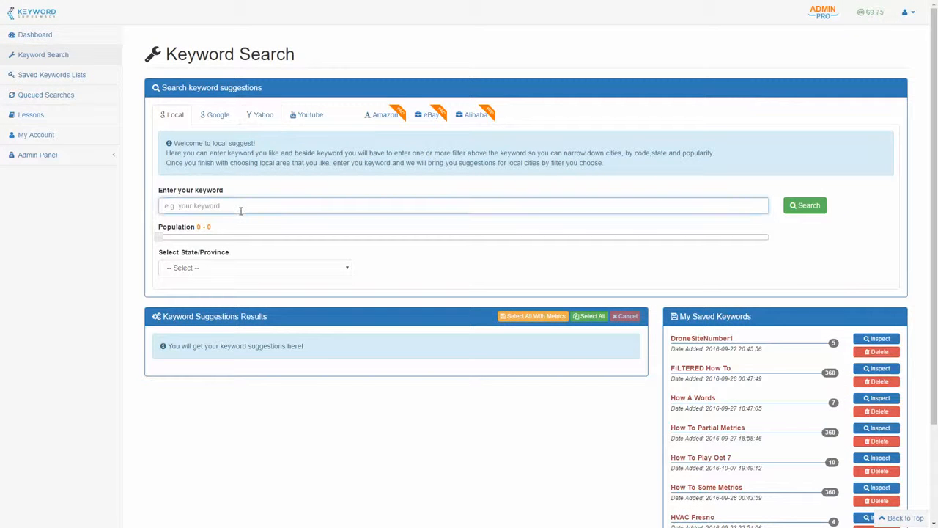
type("hvac")
left_click(260, 273)
left_click(223, 300)
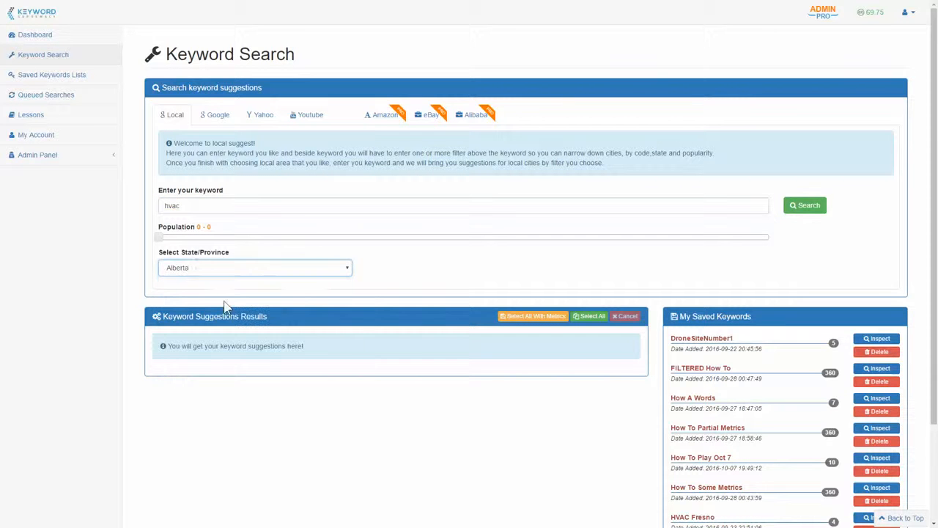
- Try the local search with the population range set to 230000 - 830000 and dismiss the resulting message
left_click_drag(176, 238, 414, 261)
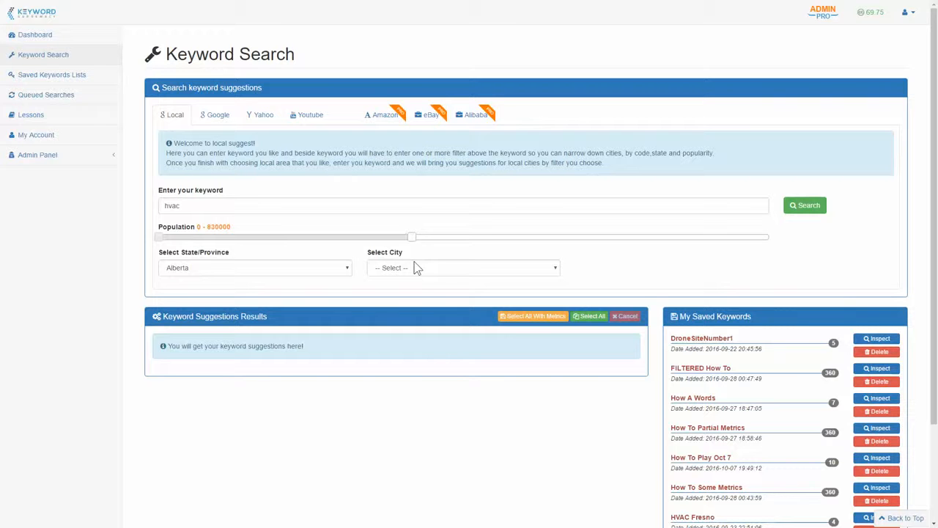
left_click_drag(158, 237, 231, 262)
left_click(812, 208)
left_click(541, 296)
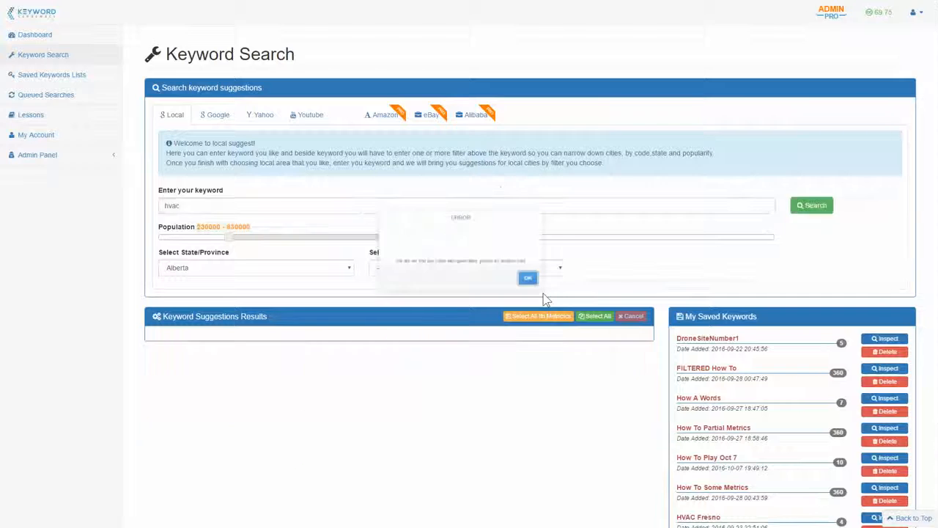
left_click(555, 290)
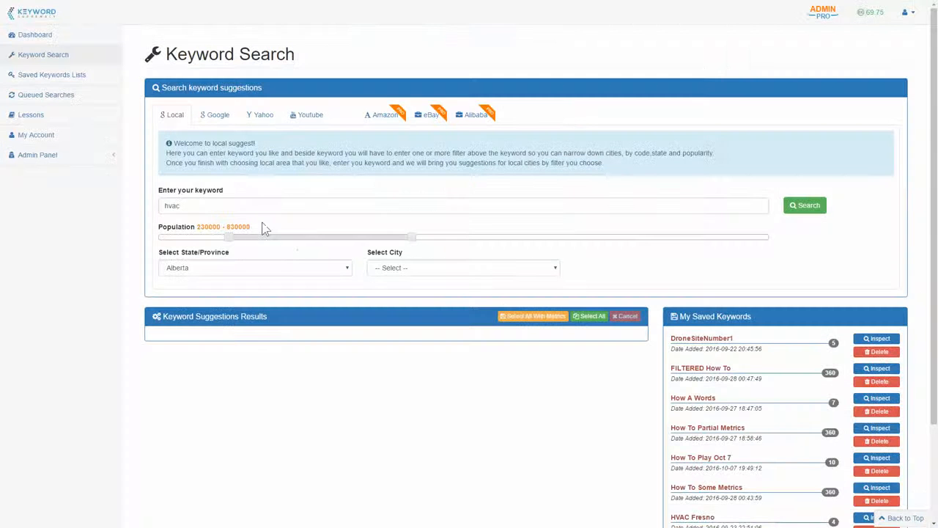
- Widen the population range to 120000 - 1450000 and run the local keyword search
left_click_drag(409, 244, 601, 246)
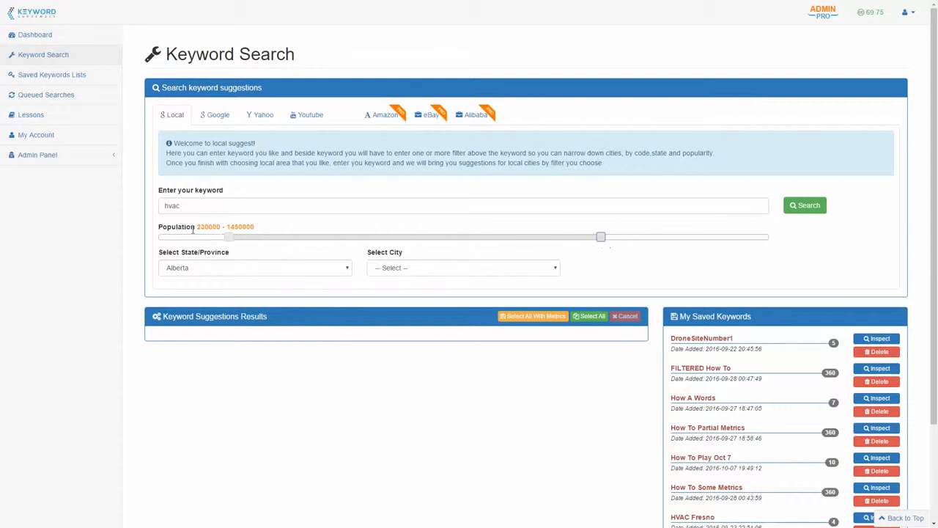
left_click_drag(230, 238, 195, 238)
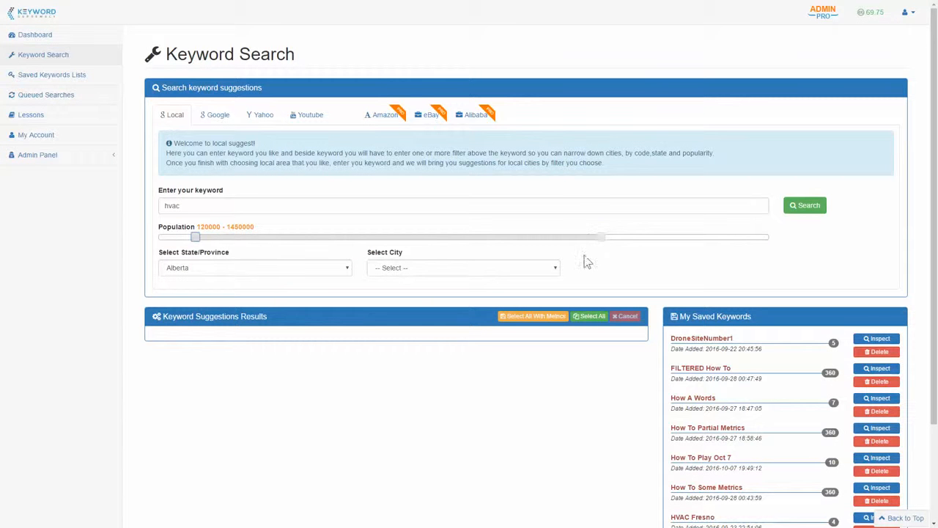
left_click(821, 210)
left_click(563, 301)
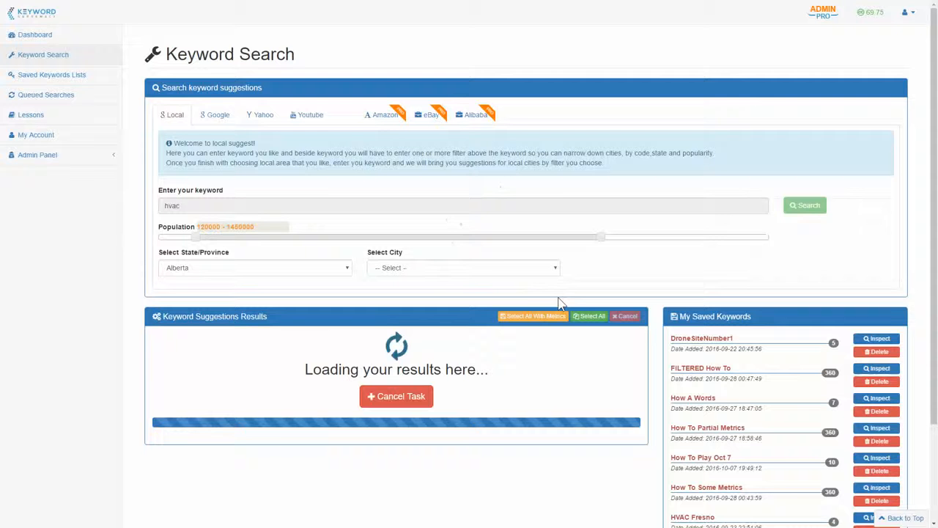
- Look through the city groups of suggestions, retrieve the group metrics for hvac Calgary and dismiss the save reminder
scroll(449, 281, "down", 2)
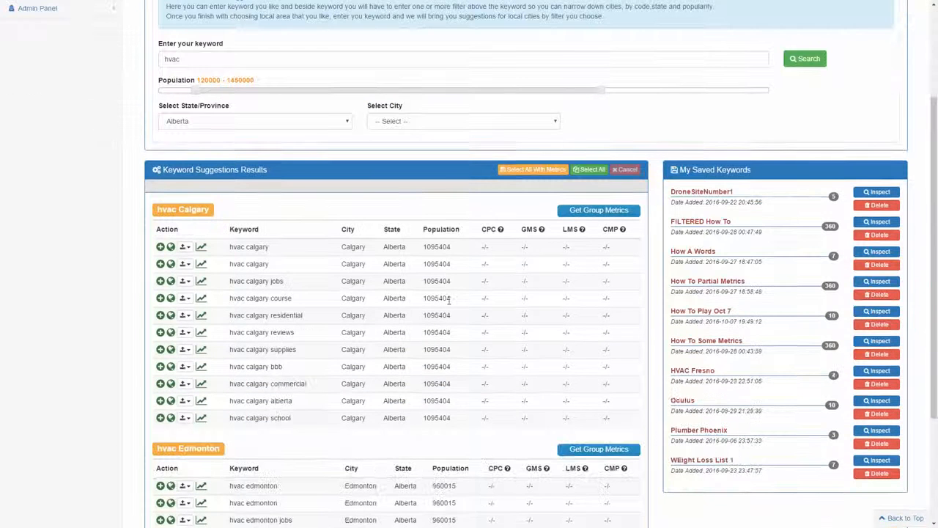
scroll(396, 366, "down", 3)
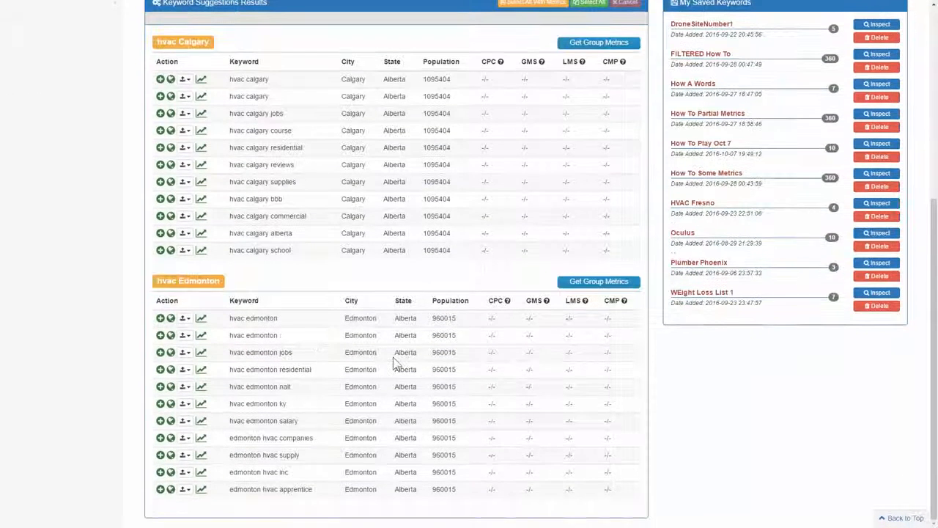
scroll(395, 363, "up", 2)
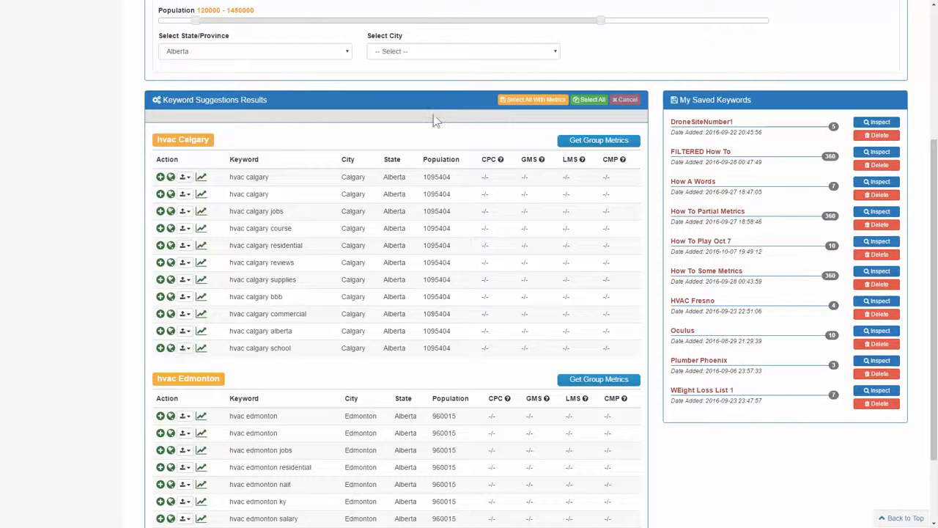
scroll(459, 249, "down", 2)
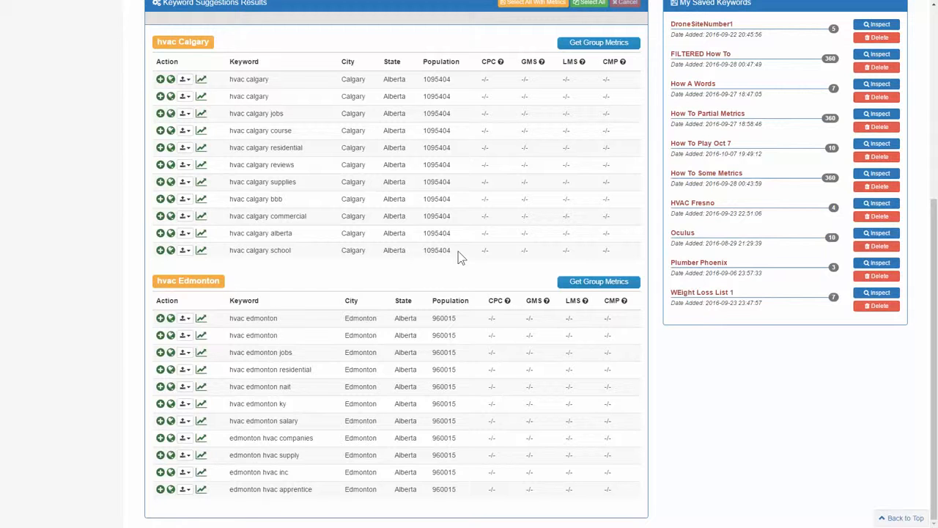
scroll(459, 251, "up", 2)
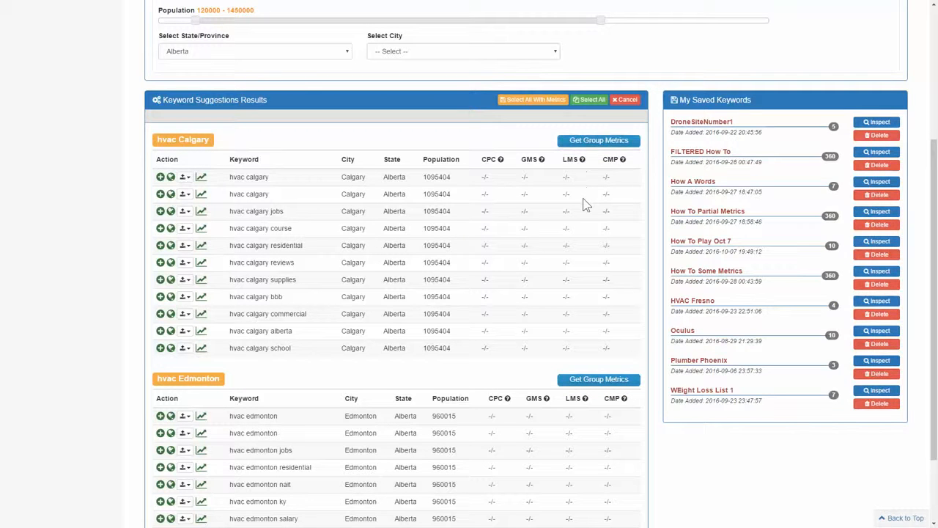
left_click(591, 143)
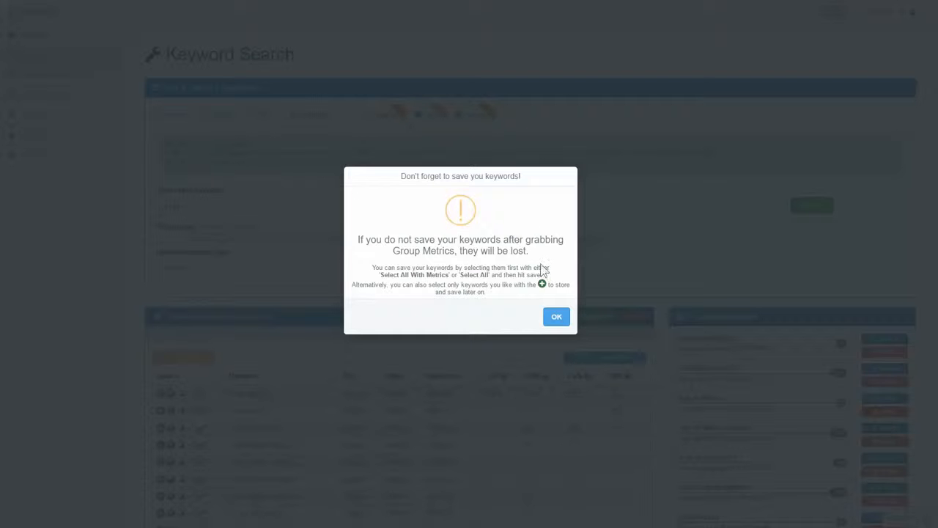
left_click(557, 319)
- Add the first "hvac calgary" suggestion to the selected keywords, followed by all suggestions that have metrics
scroll(536, 310, "down", 3)
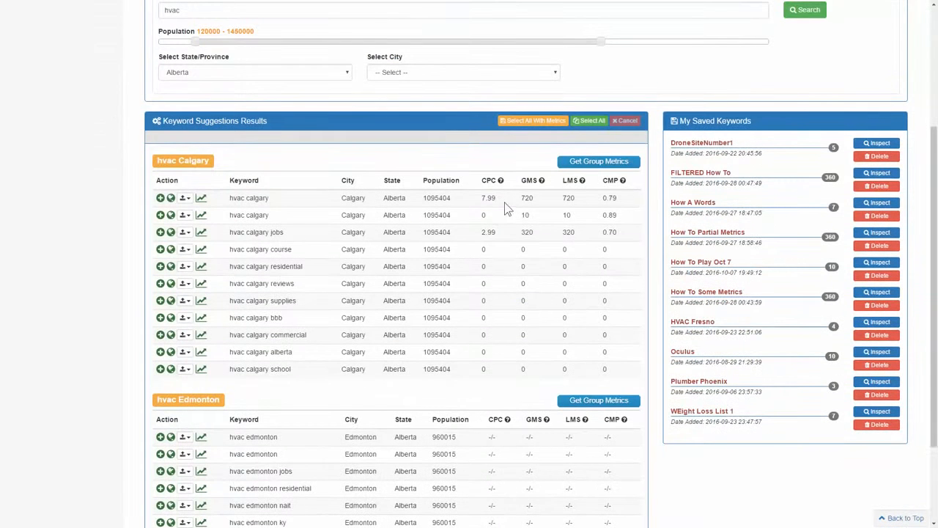
left_click(161, 198)
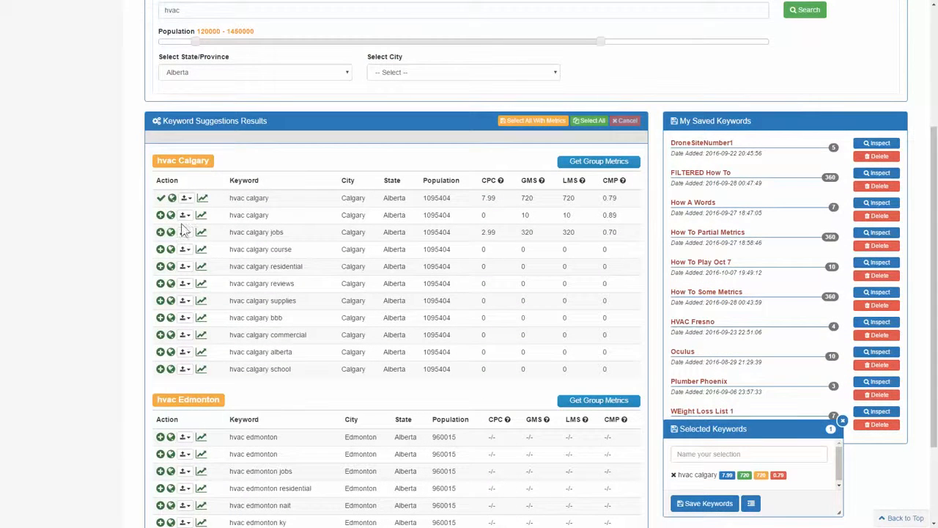
scroll(509, 220, "up", 1)
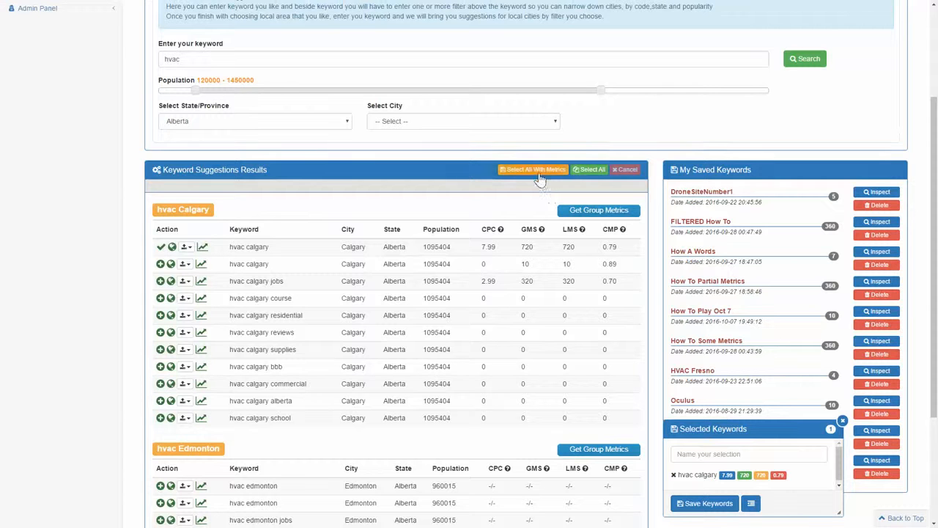
left_click(535, 174)
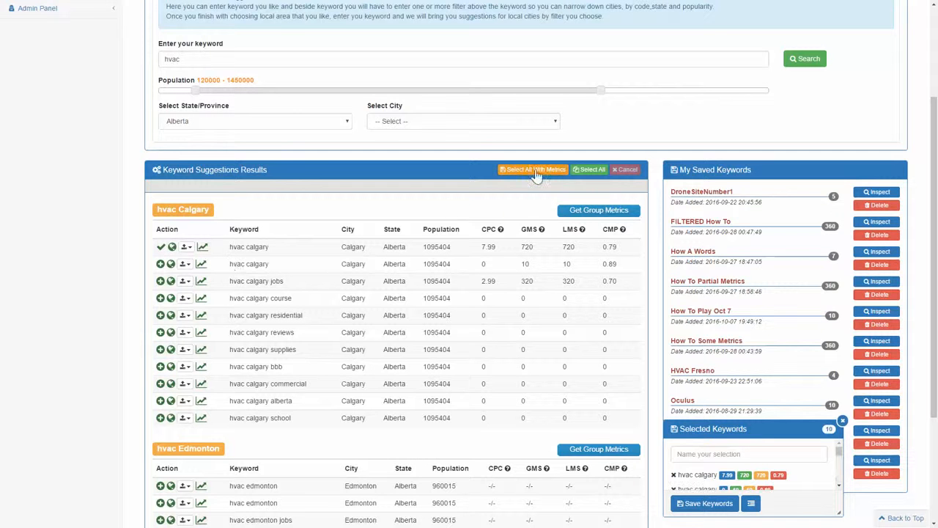
- Move and enlarge the Selected Keywords box, then save the selection as "HVAC Alberta" and dismiss the confirmation
left_click_drag(765, 426, 777, 115)
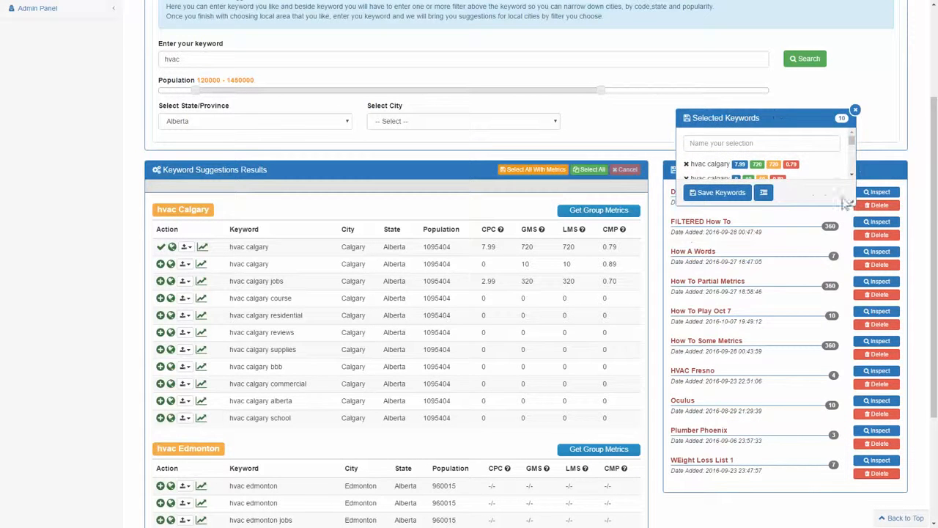
left_click_drag(848, 198, 862, 316)
left_click(752, 143)
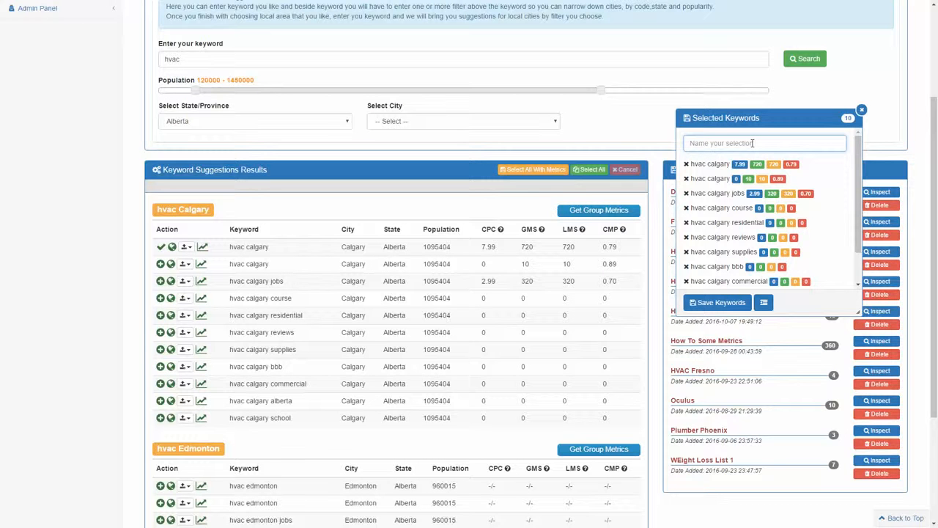
type("HVAC Alberta")
left_click(724, 308)
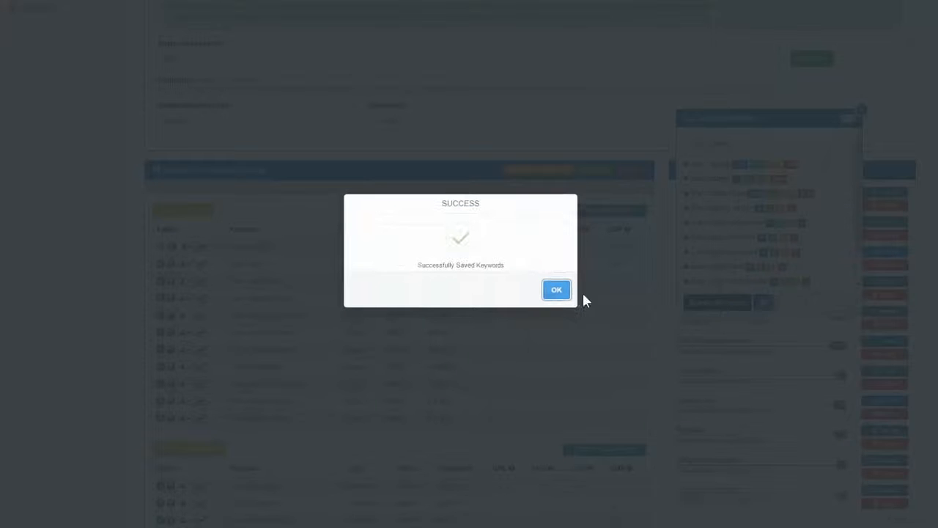
left_click(559, 292)
- Open the Saved Keywords Lists page and look through the saved keyword groups and their metrics
scroll(300, 290, "up", 1)
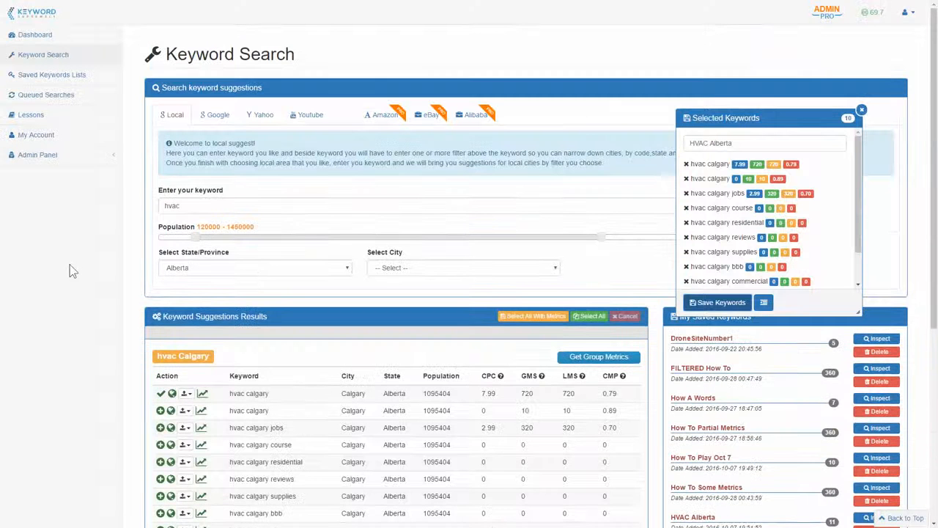
left_click(48, 76)
scroll(340, 319, "down", 2)
scroll(345, 323, "up", 2)
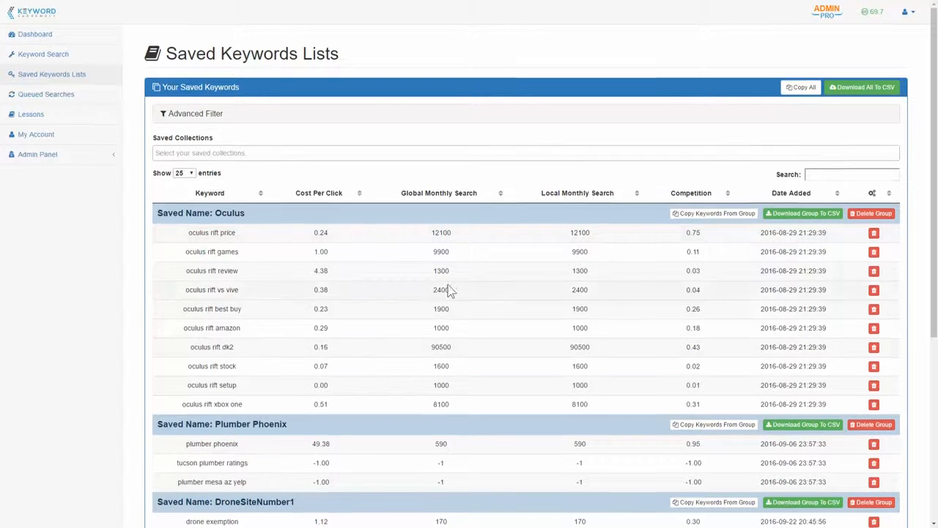
scroll(432, 322, "down", 5)
scroll(438, 294, "down", 1)
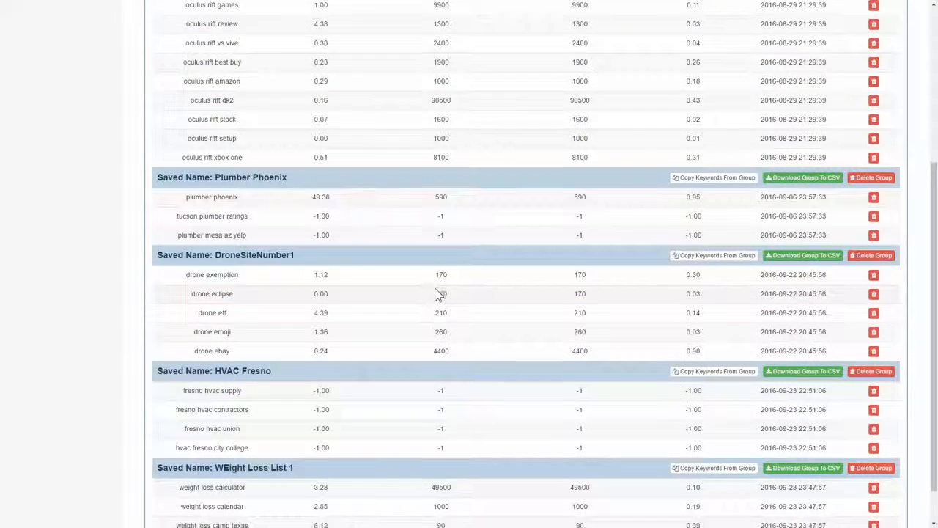
scroll(398, 283, "up", 4)
scroll(403, 271, "up", 2)
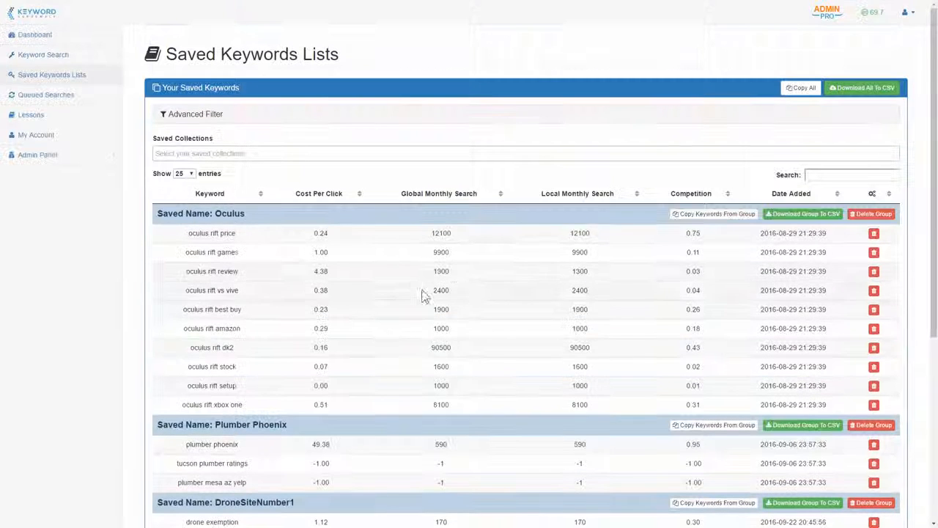